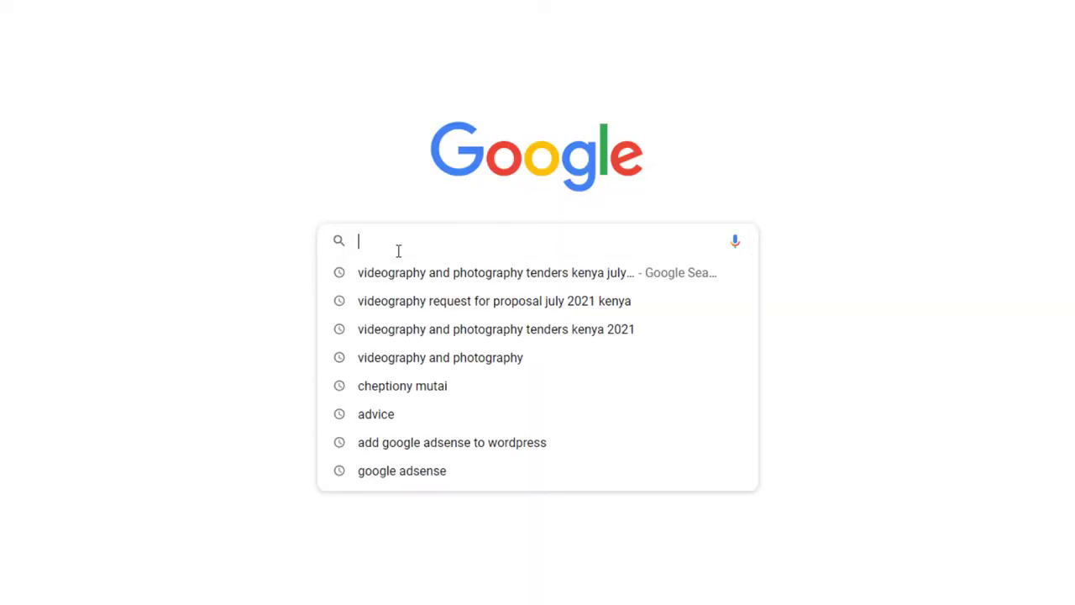
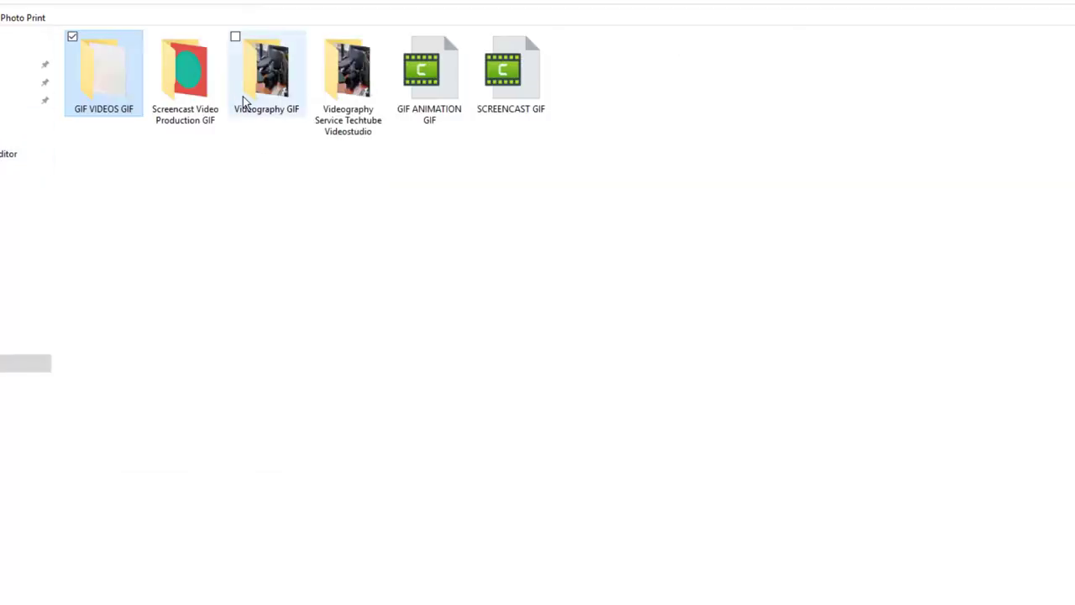
# Enter the person's full name as a Google search query.
pyautogui.doubleClick(243, 101)
pyautogui.rightClick(99, 105)
pyautogui.click(328, 458)
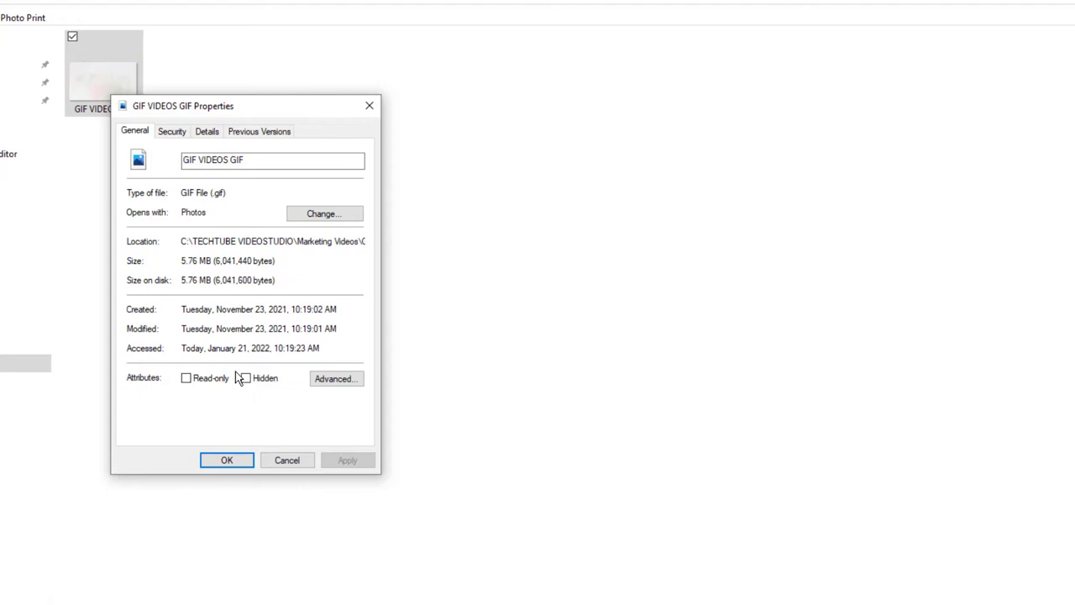
pyautogui.click(225, 459)
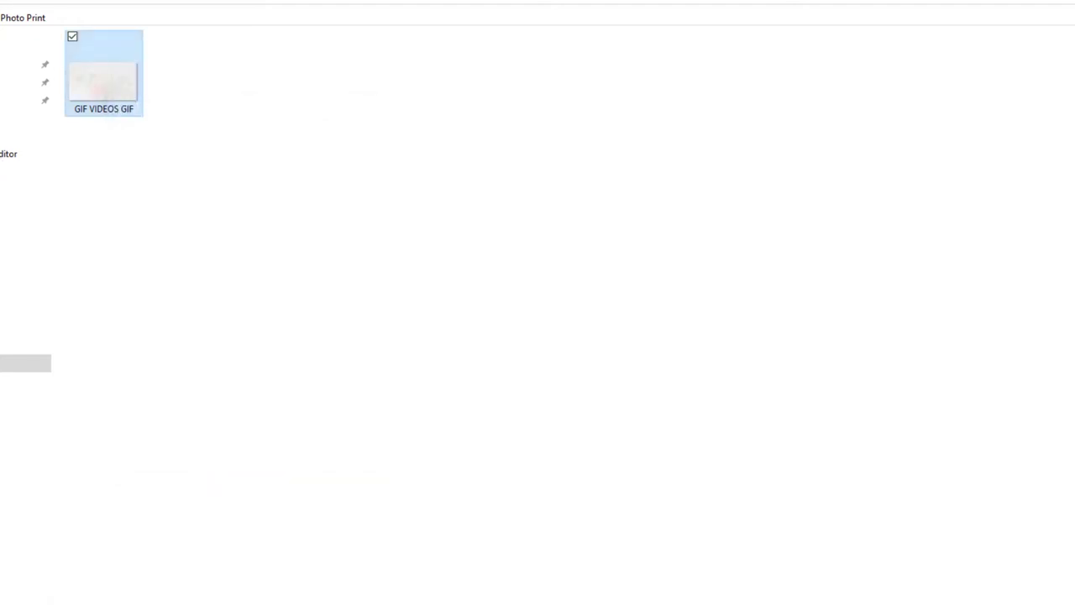
pyautogui.click(240, 103)
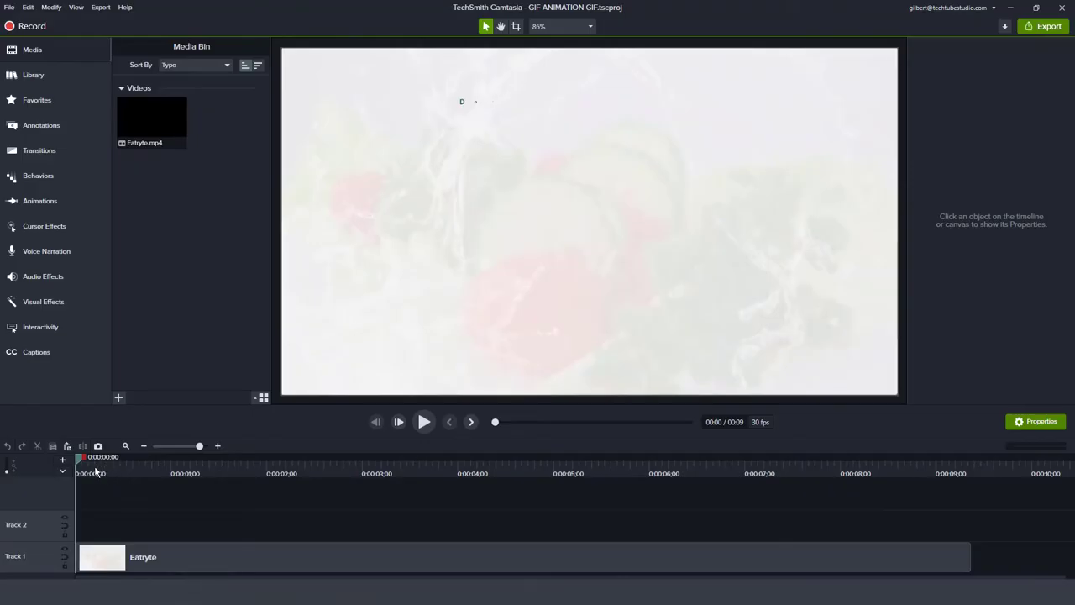
pyautogui.moveTo(95, 473); pyautogui.dragTo(288, 462)
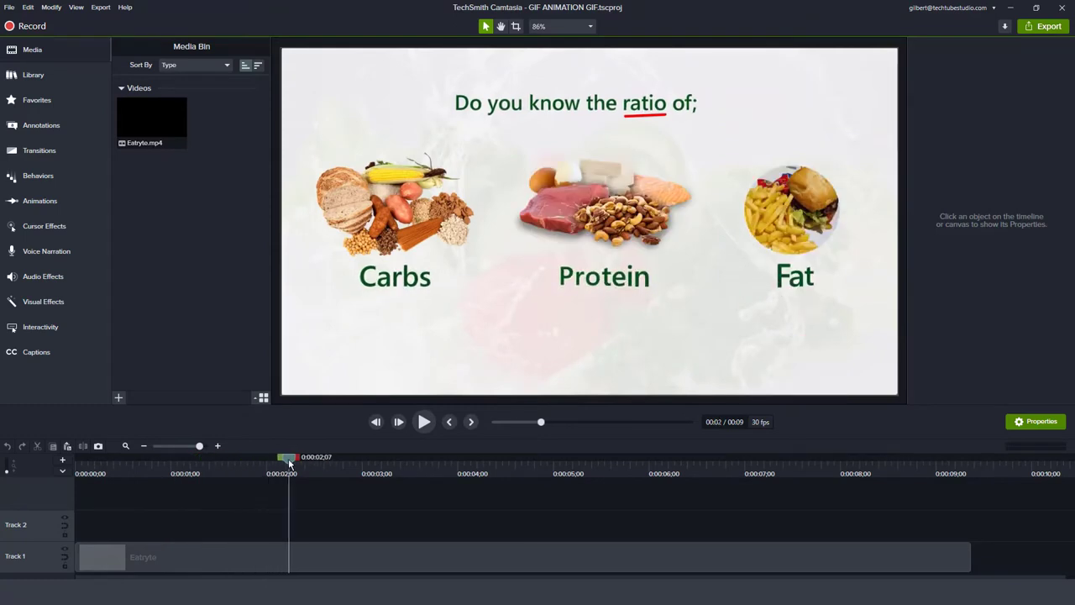
pyautogui.click(586, 27)
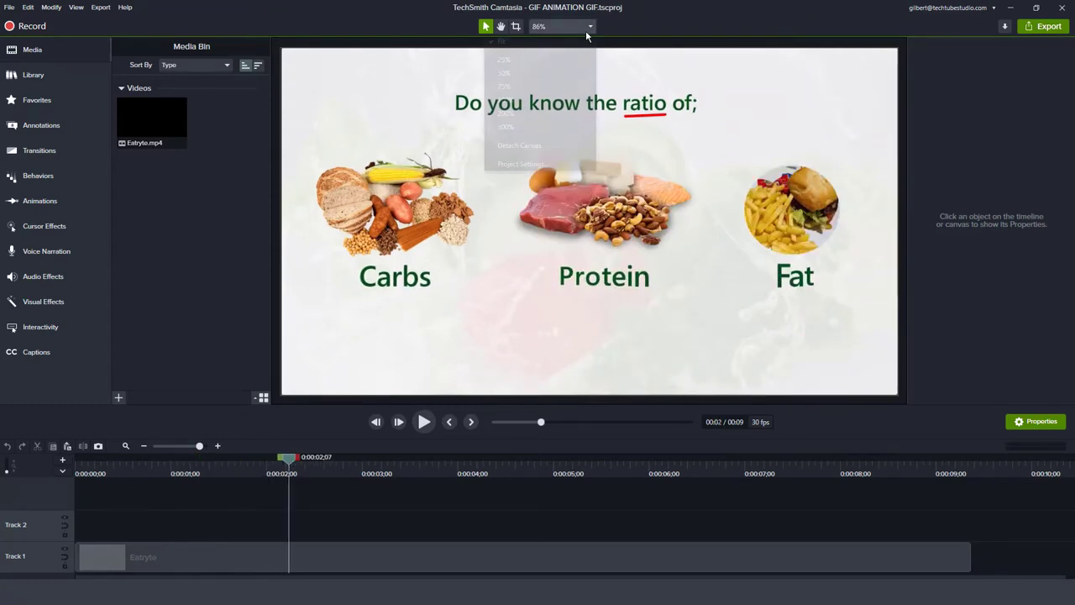
pyautogui.click(522, 162)
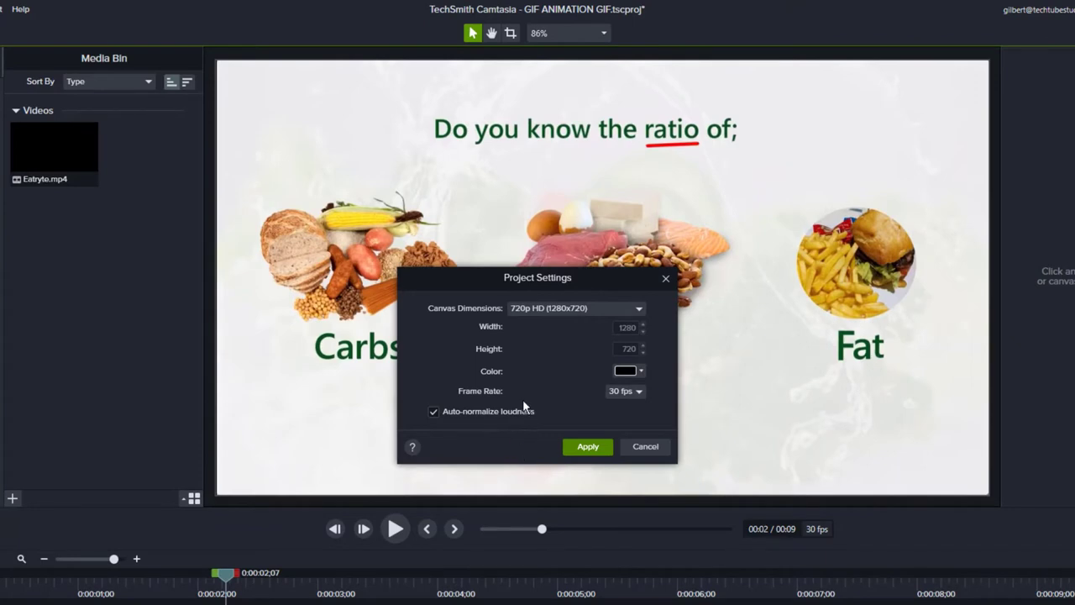
pyautogui.click(553, 308)
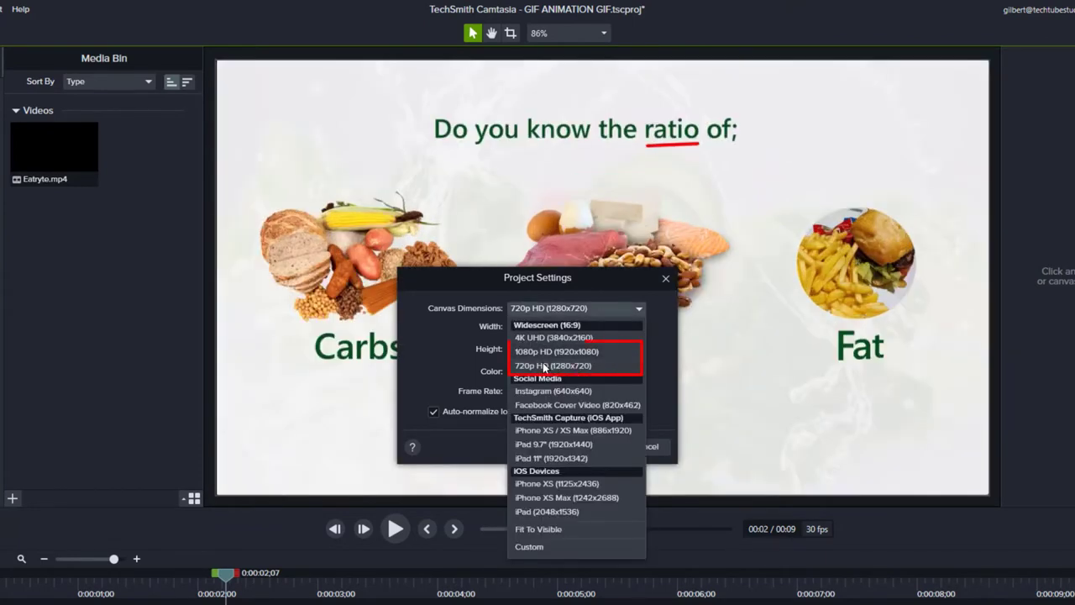
pyautogui.click(543, 365)
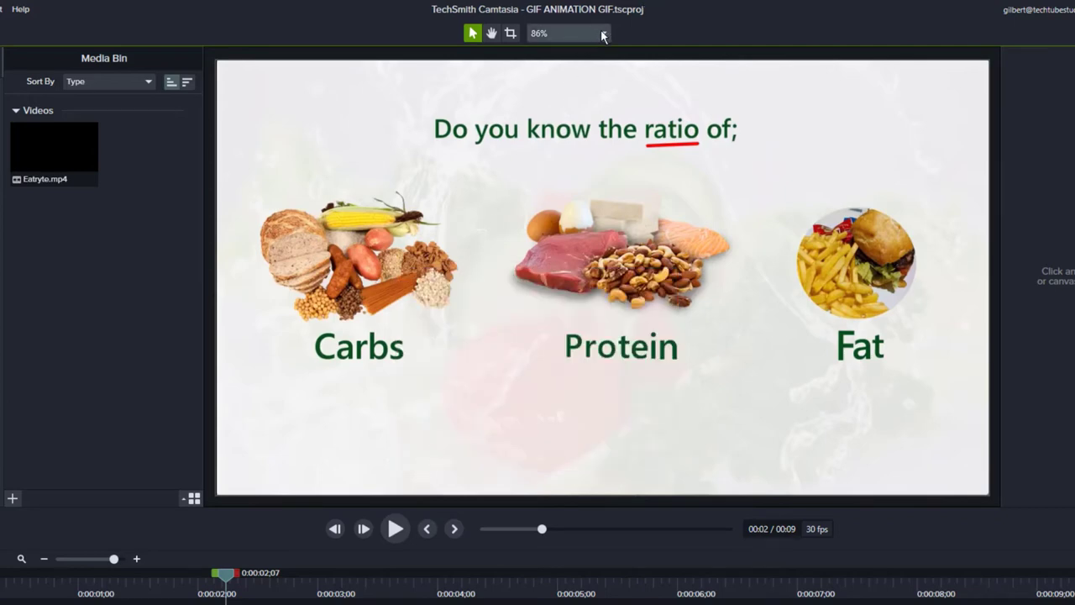
# In Project Settings, switch Canvas Dimensions to Custom with width 1200 (1200x676).
pyautogui.click(603, 33)
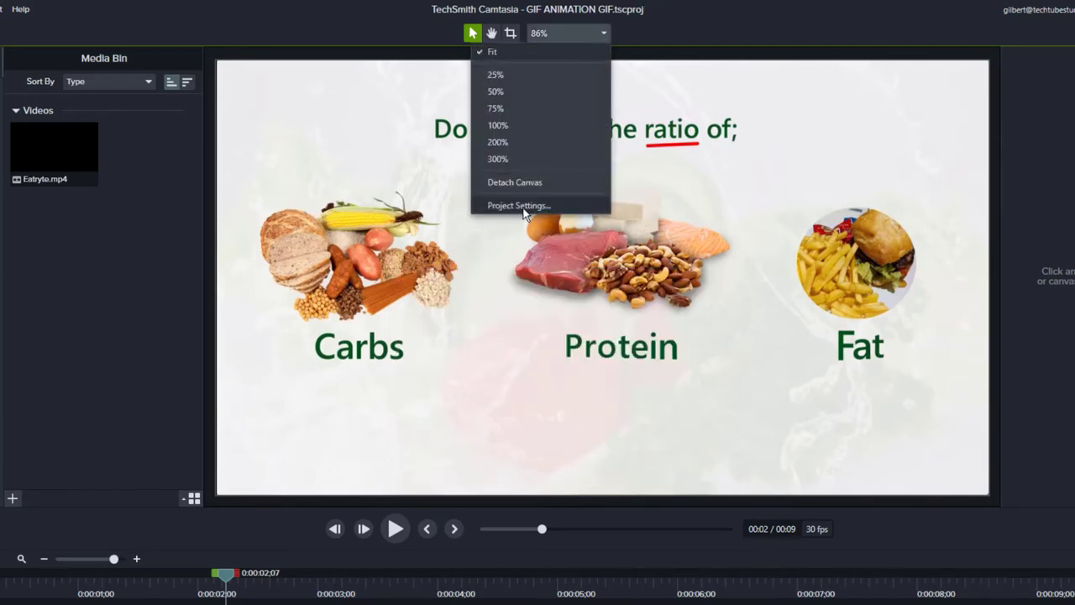
pyautogui.click(523, 208)
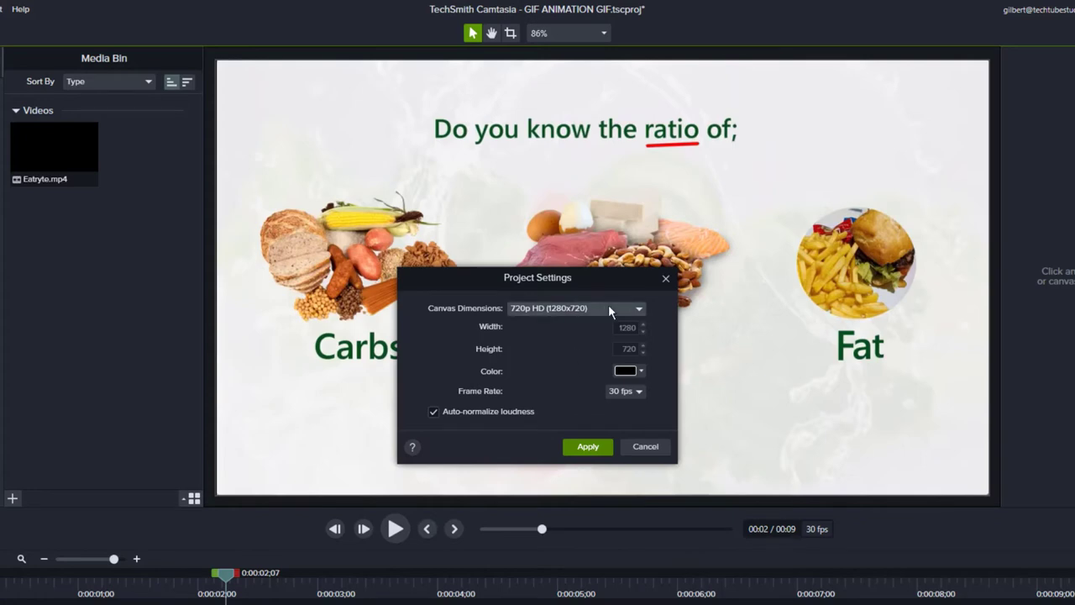
pyautogui.click(609, 310)
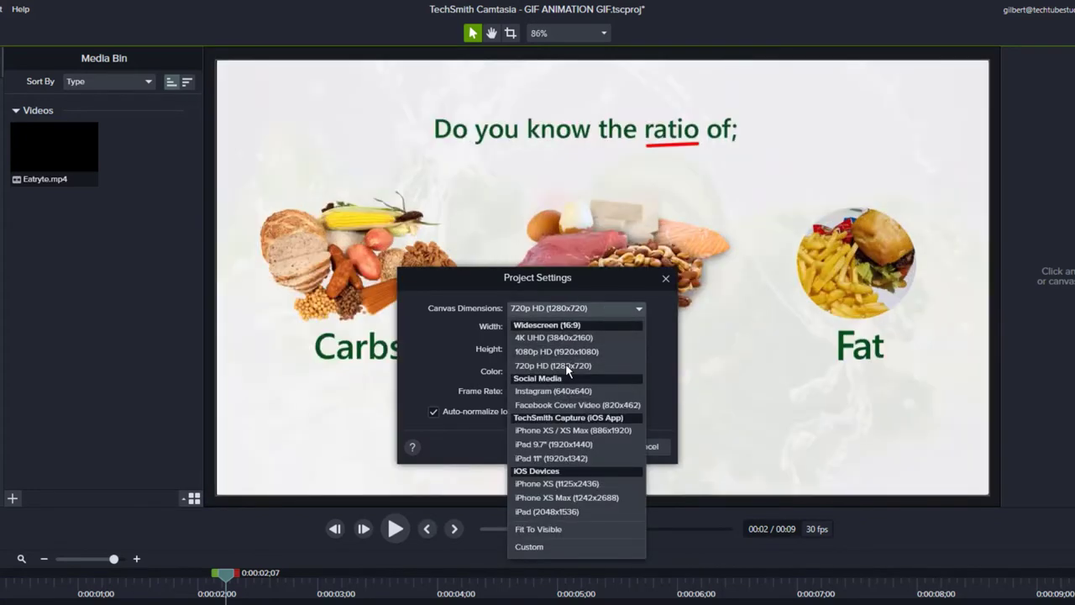
pyautogui.click(565, 362)
pyautogui.click(588, 309)
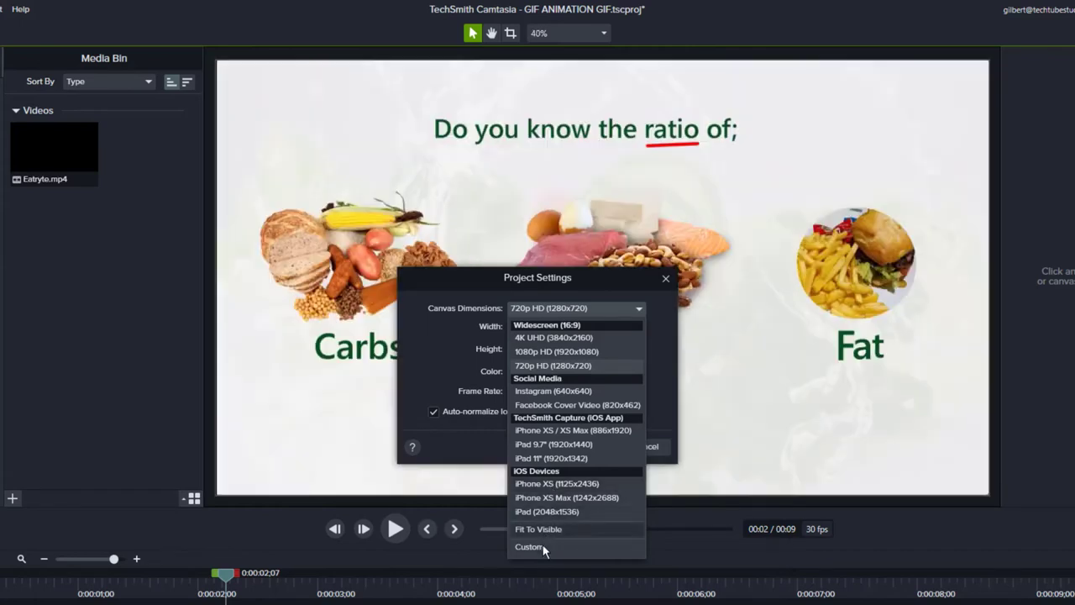
pyautogui.click(543, 547)
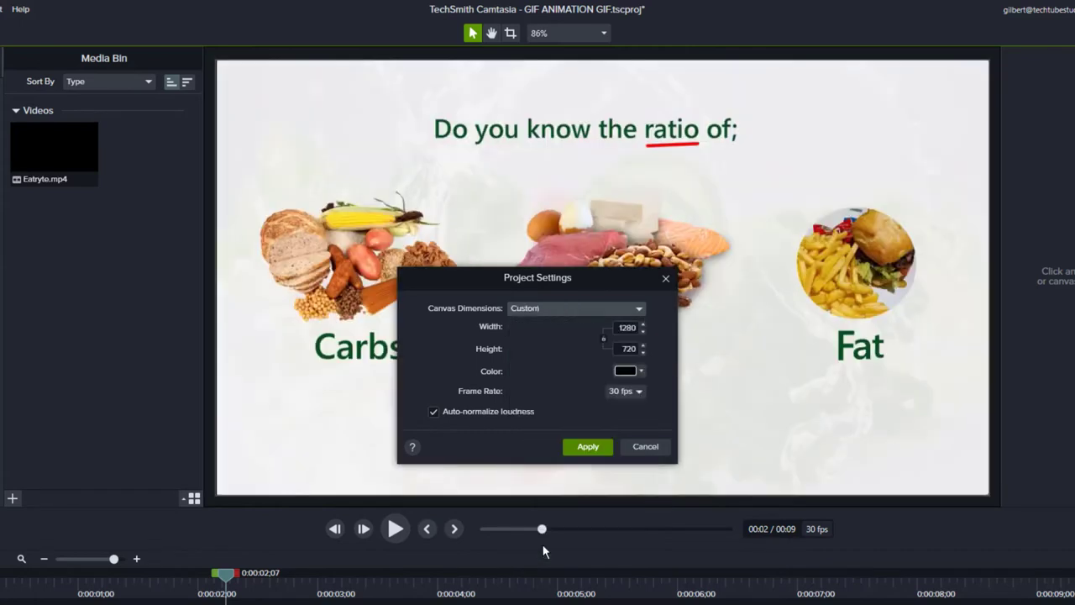
pyautogui.doubleClick(626, 327)
pyautogui.write('240')
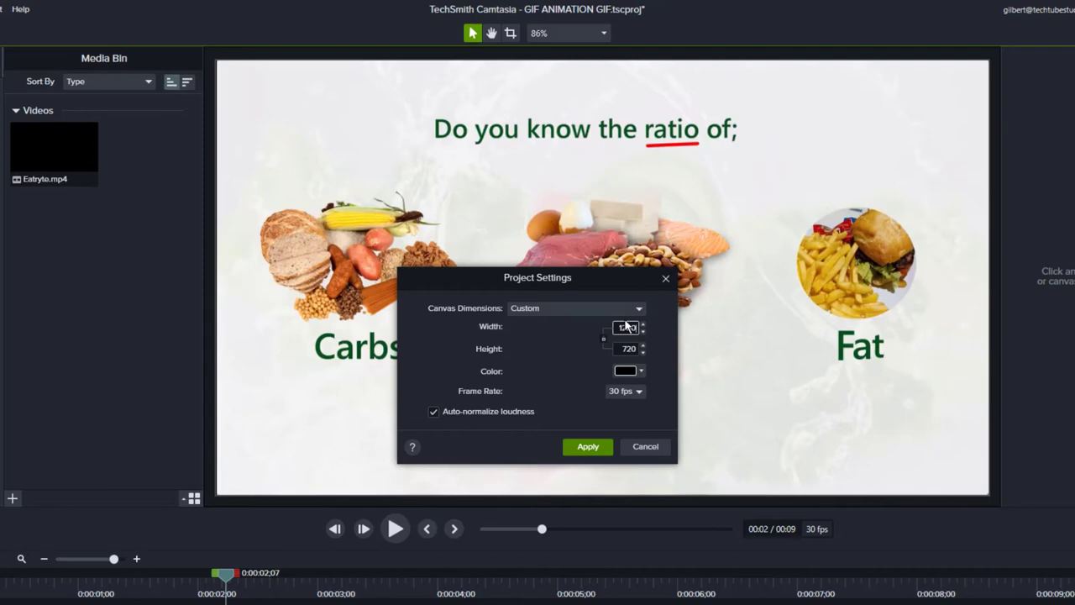
pyautogui.press('Tab')
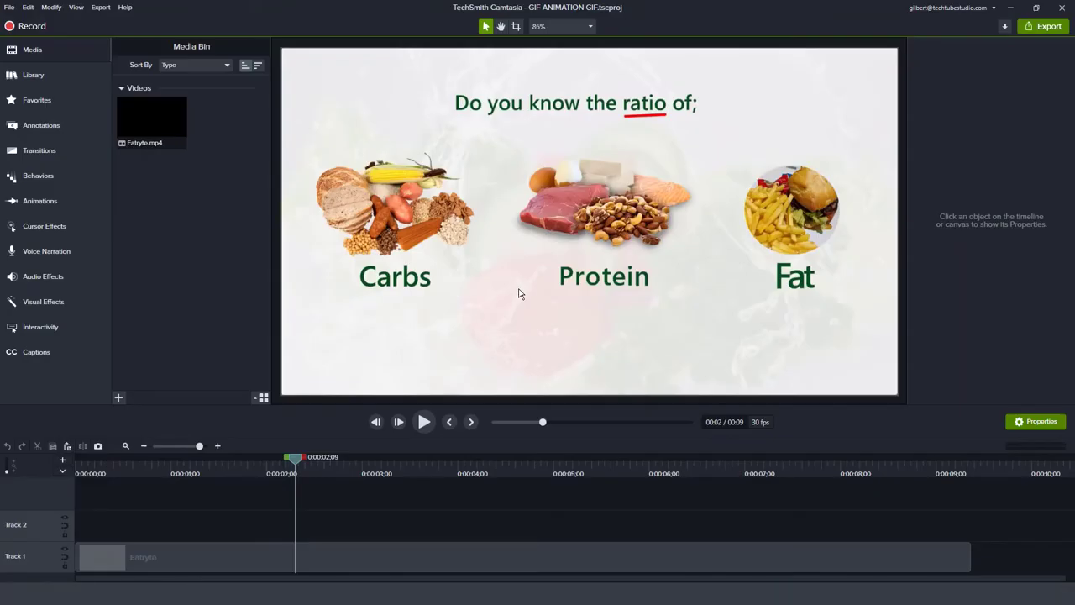
# Start a local file export and set the Animated GIF frame rate to 5 fps.
pyautogui.click(1050, 28)
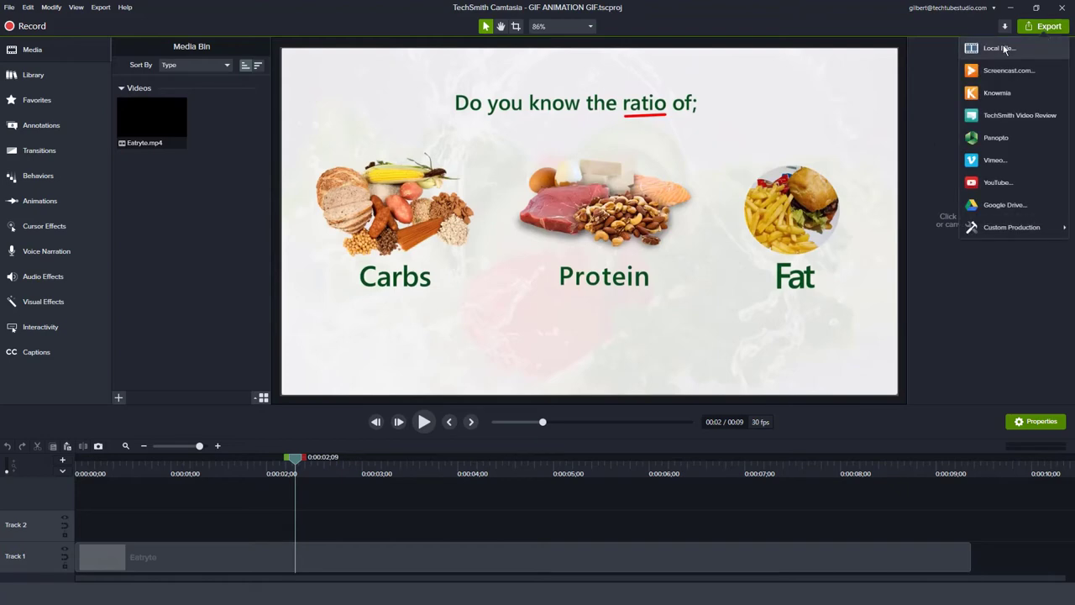
pyautogui.click(1001, 47)
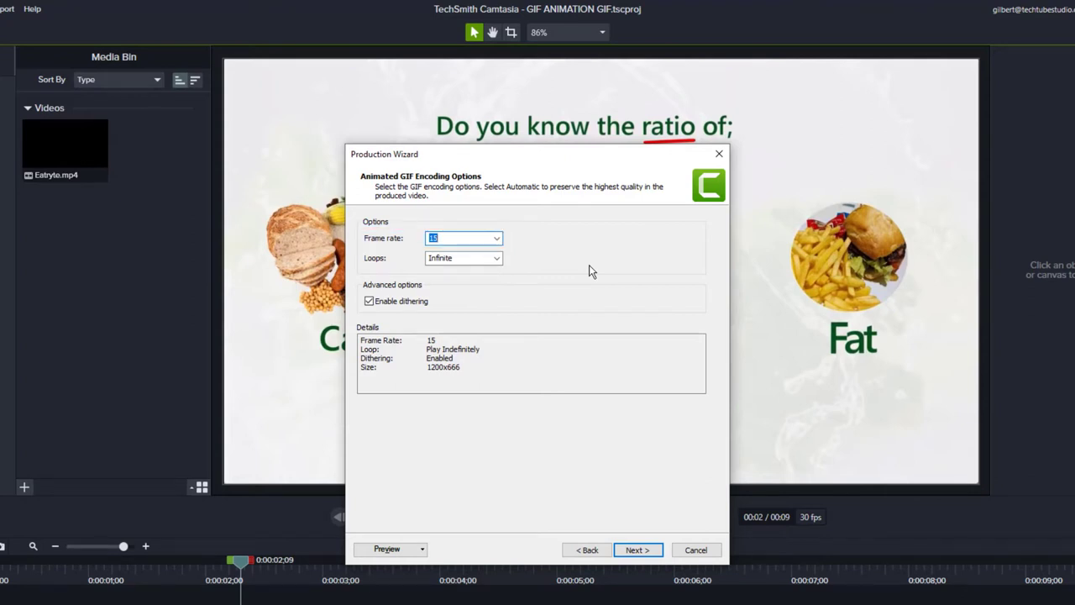
pyautogui.click(497, 238)
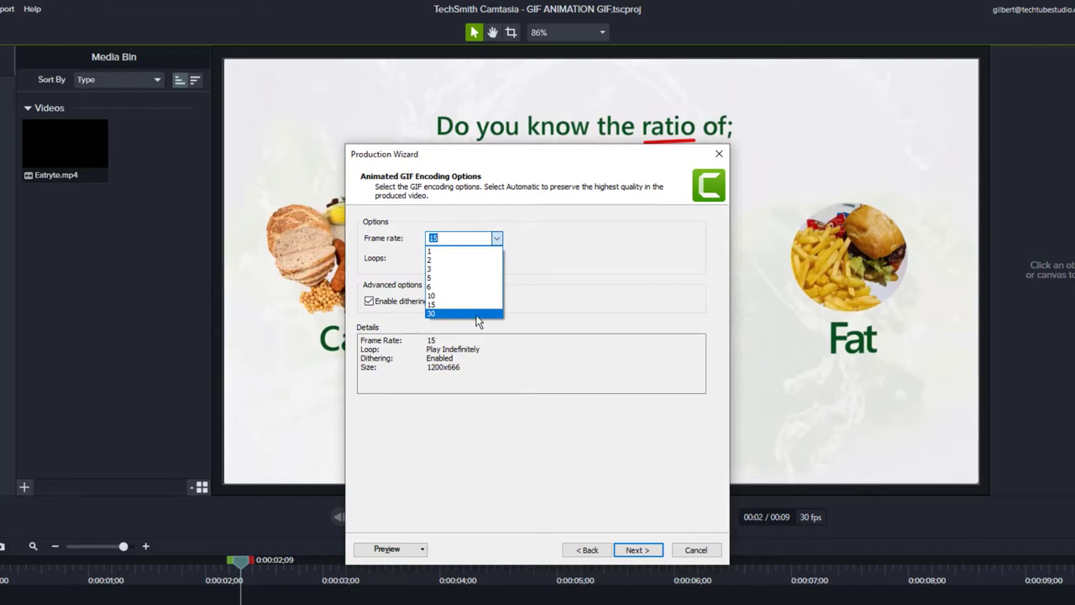
pyautogui.click(558, 281)
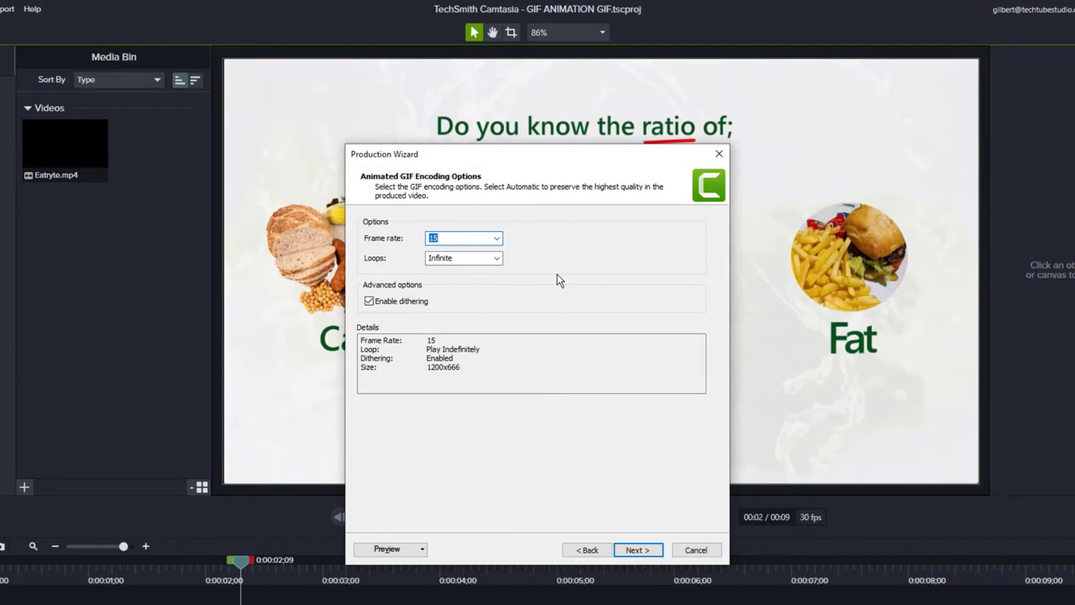
pyautogui.click(497, 238)
pyautogui.click(486, 315)
pyautogui.click(498, 237)
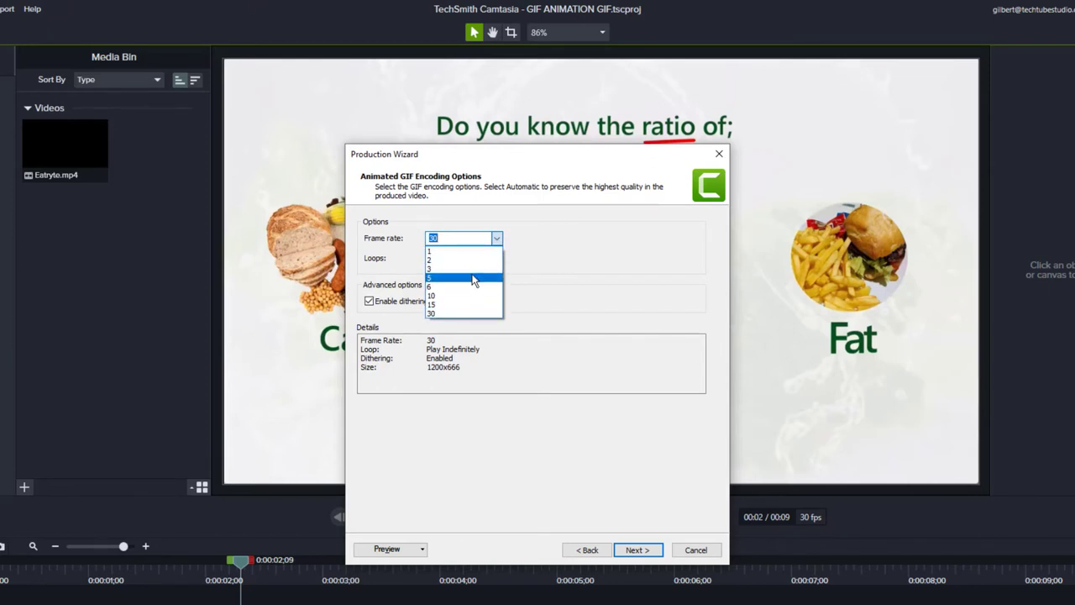
pyautogui.click(473, 278)
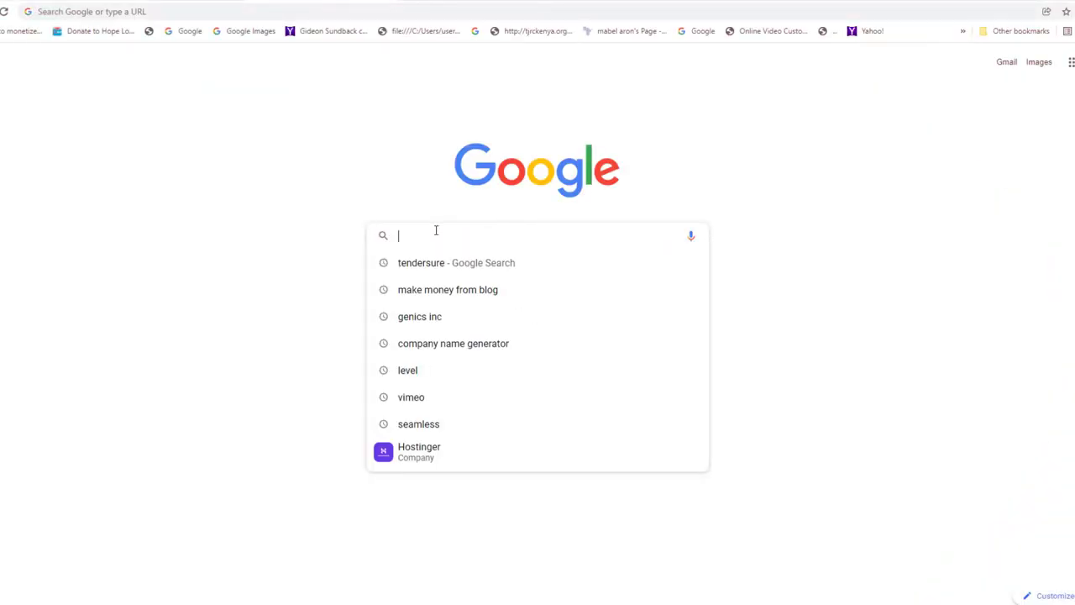
# Search Google for 'gif compressor' and open freeconvert.com's GIF Compressor page.
pyautogui.write('gif CO')
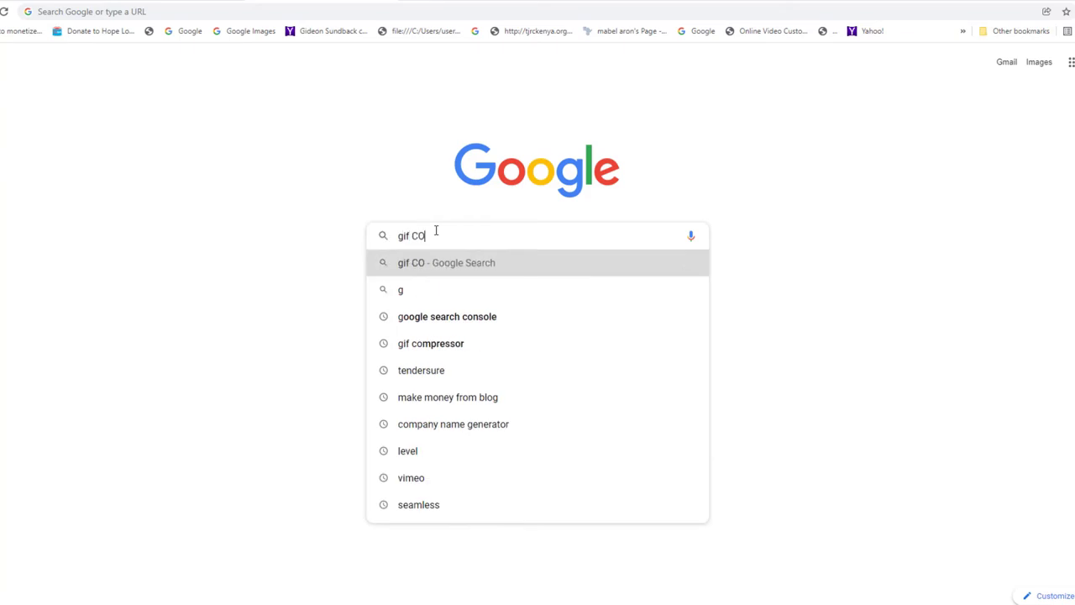
pyautogui.click(417, 290)
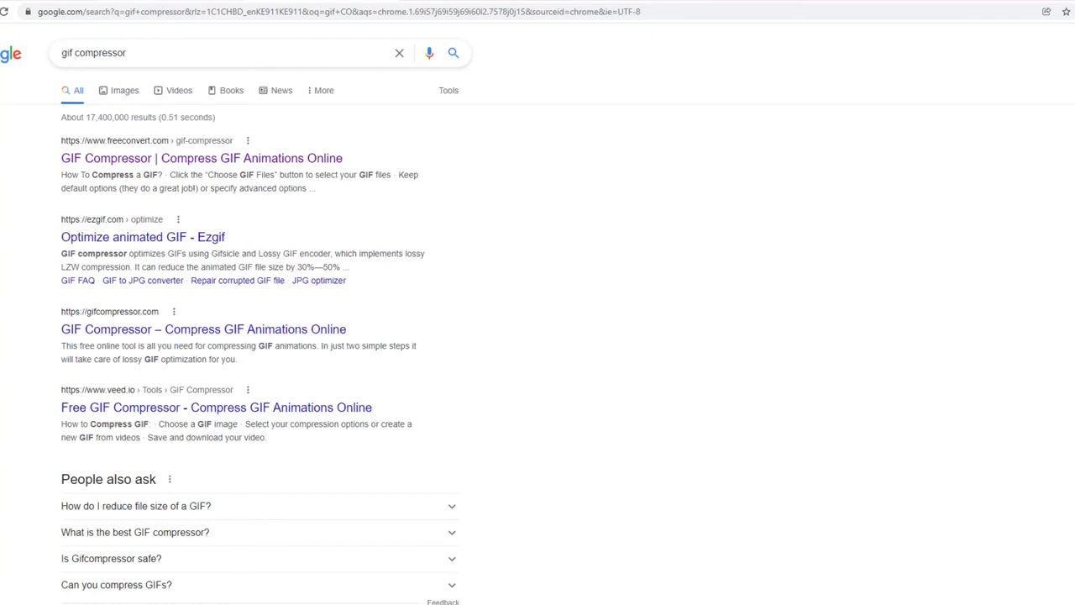
pyautogui.click(190, 159)
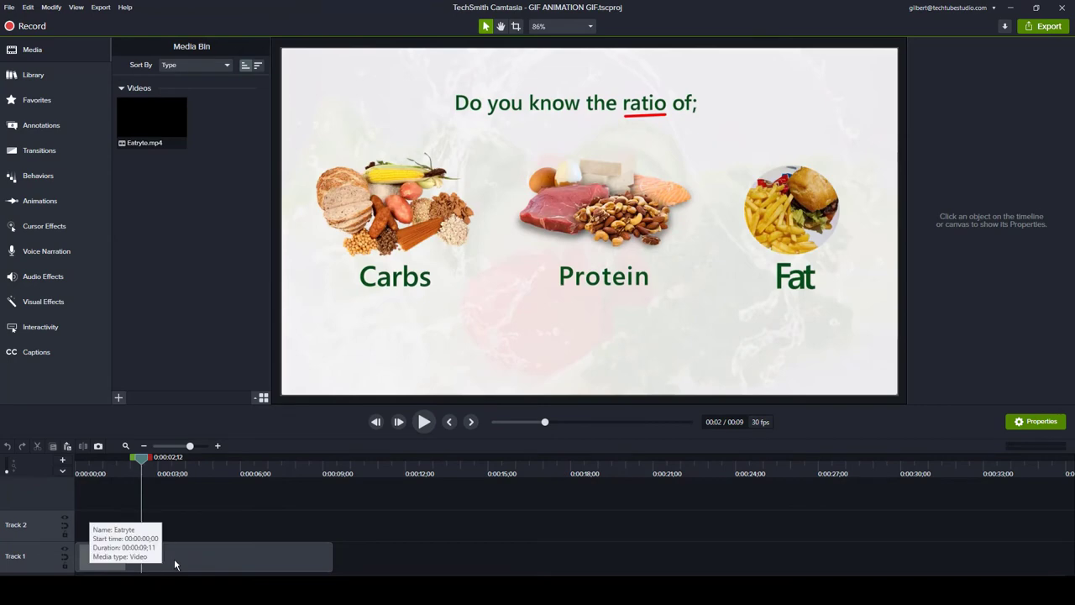
# Trim the Eatryte clip's end at about 0:08 and add clip speed so it lasts 6 seconds.
pyautogui.moveTo(288, 469); pyautogui.dragTo(312, 484)
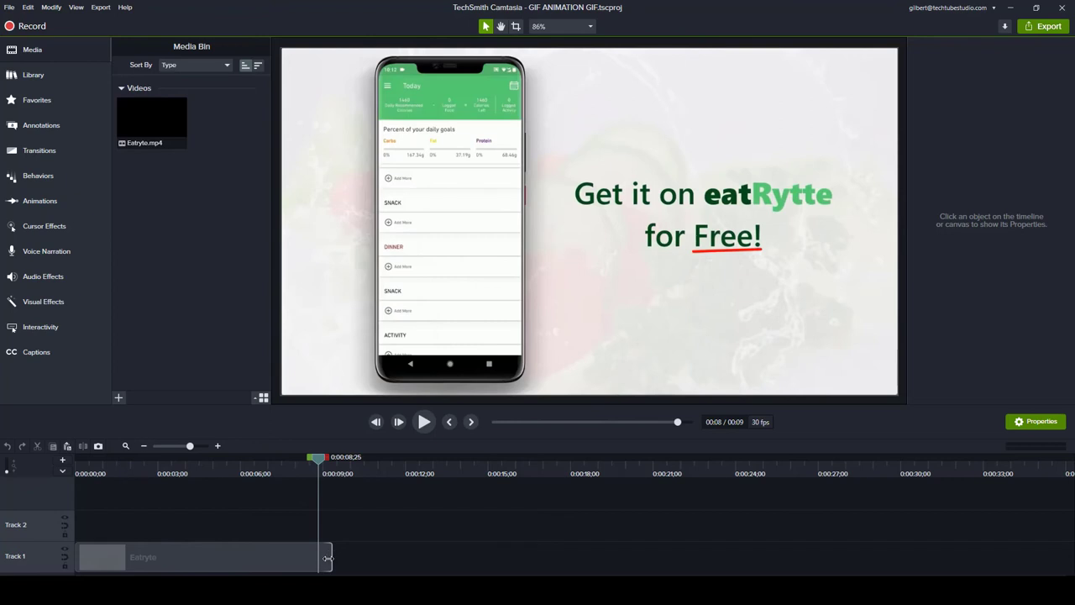
pyautogui.moveTo(328, 558); pyautogui.dragTo(319, 560)
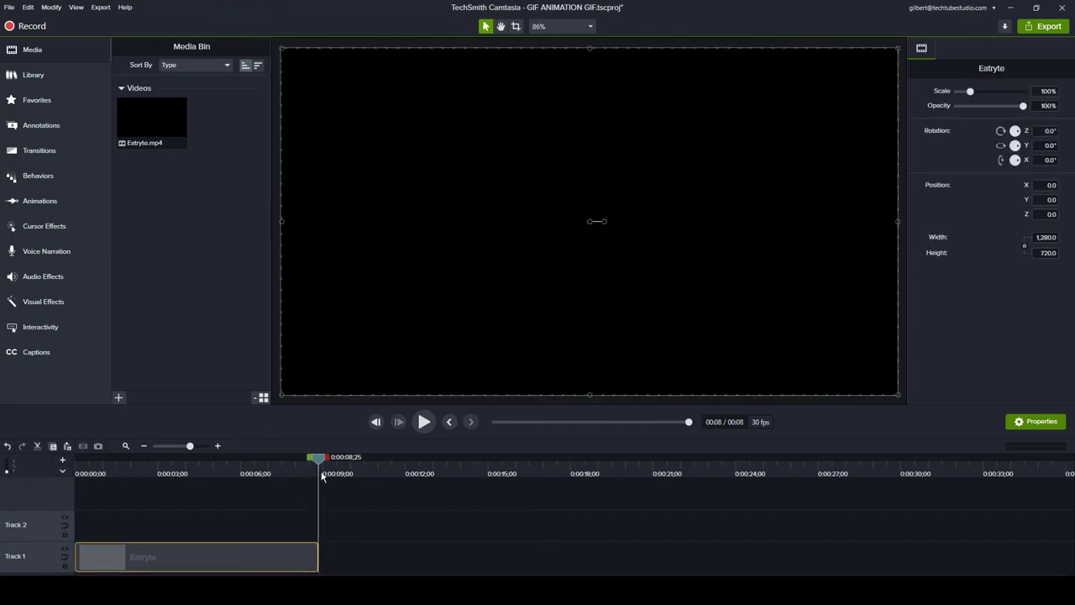
pyautogui.moveTo(315, 463); pyautogui.dragTo(283, 475)
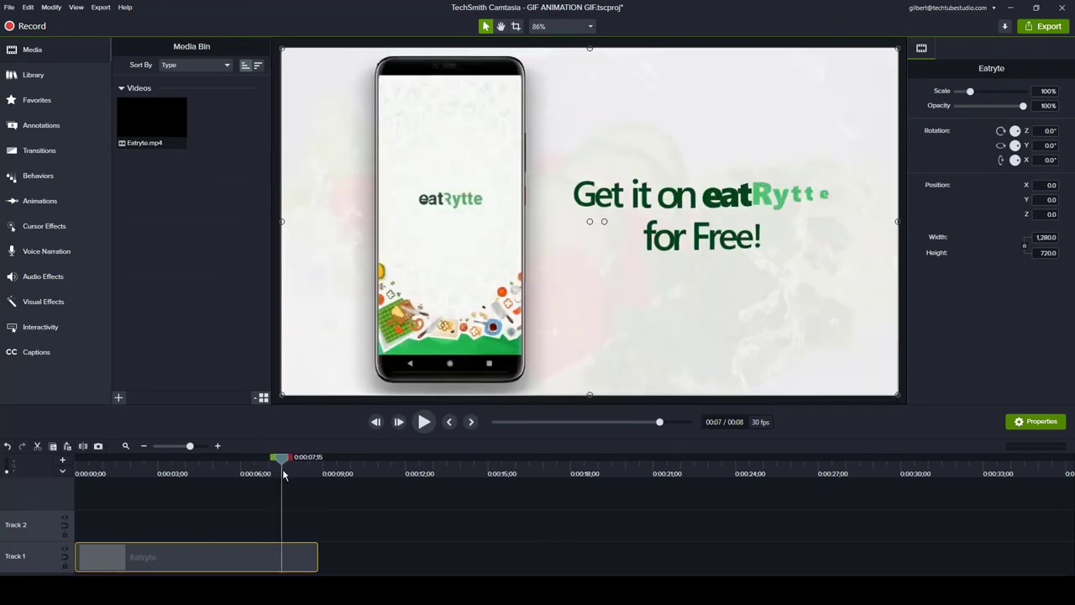
pyautogui.rightClick(246, 554)
pyautogui.click(140, 483)
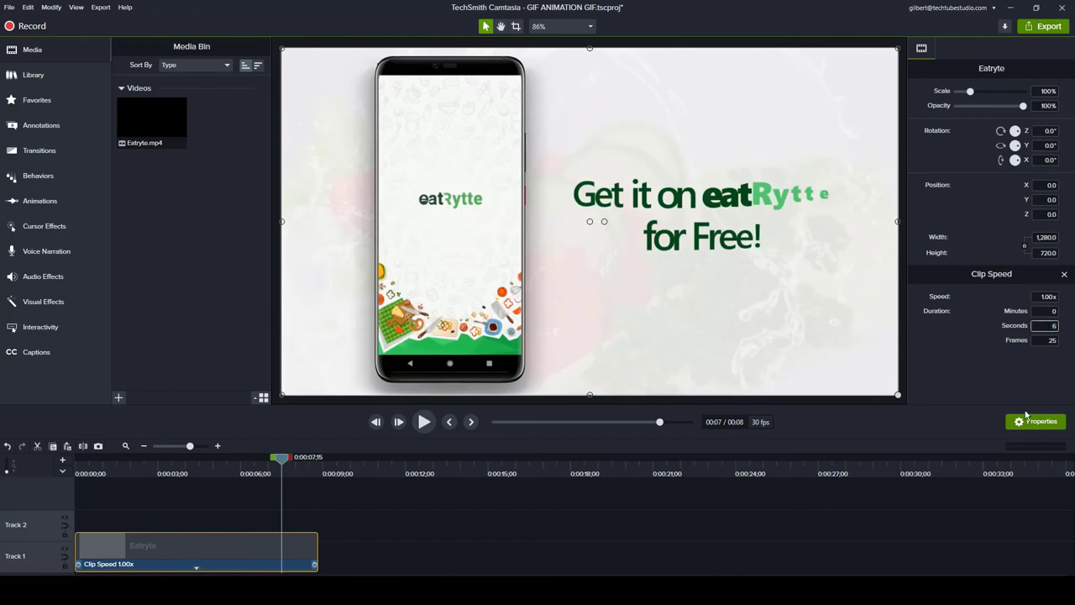
pyautogui.click(300, 518)
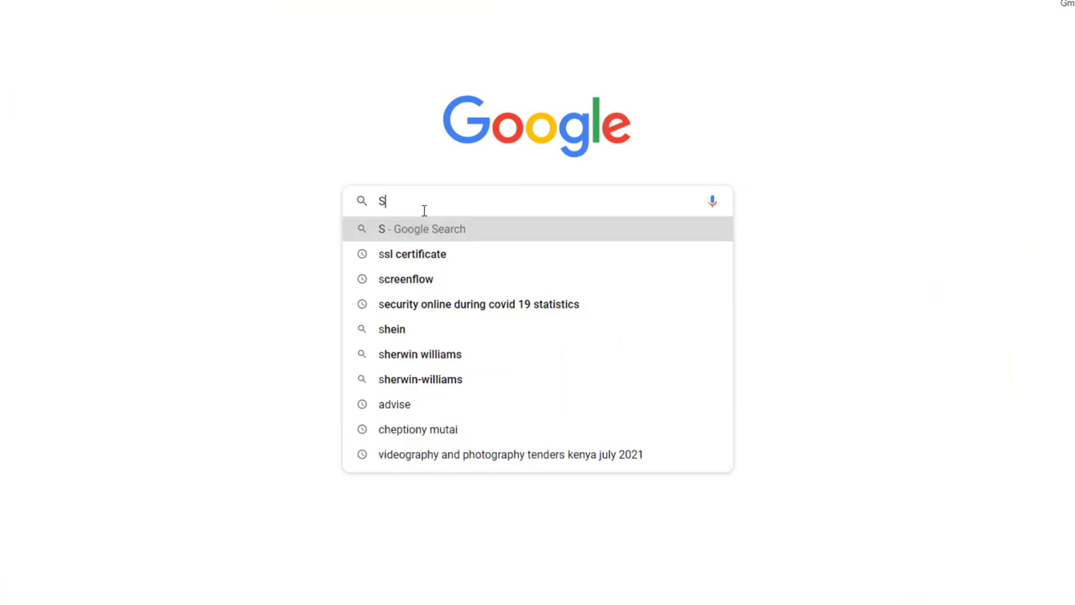
# Search 'Screencast Video Production' and open the Techtube Videostudio Request a Quote page.
pyautogui.write('Video Pr')
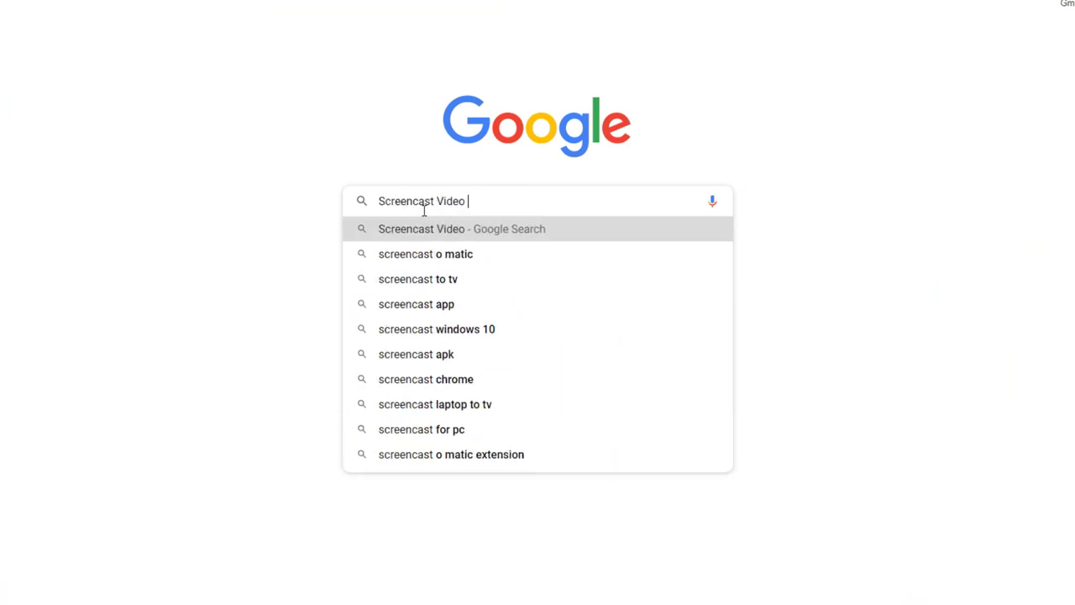
pyautogui.write('oduction')
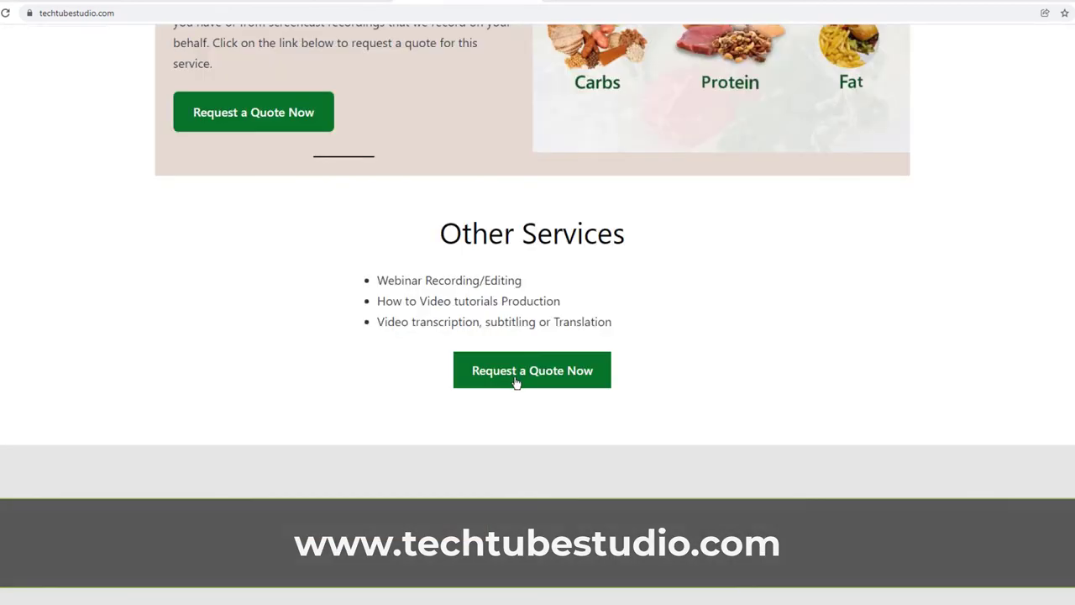
pyautogui.click(513, 379)
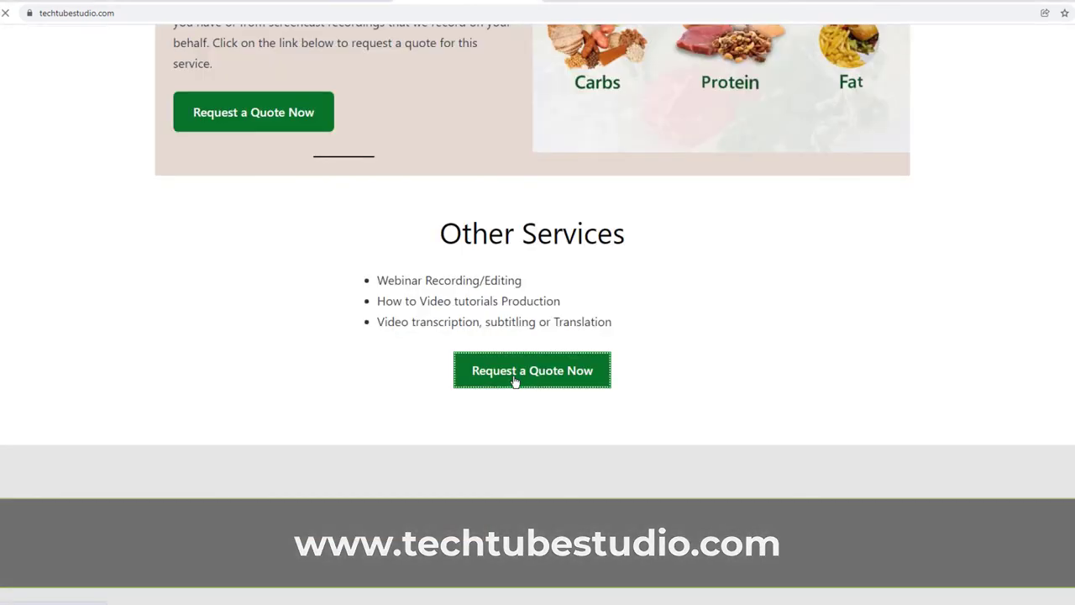